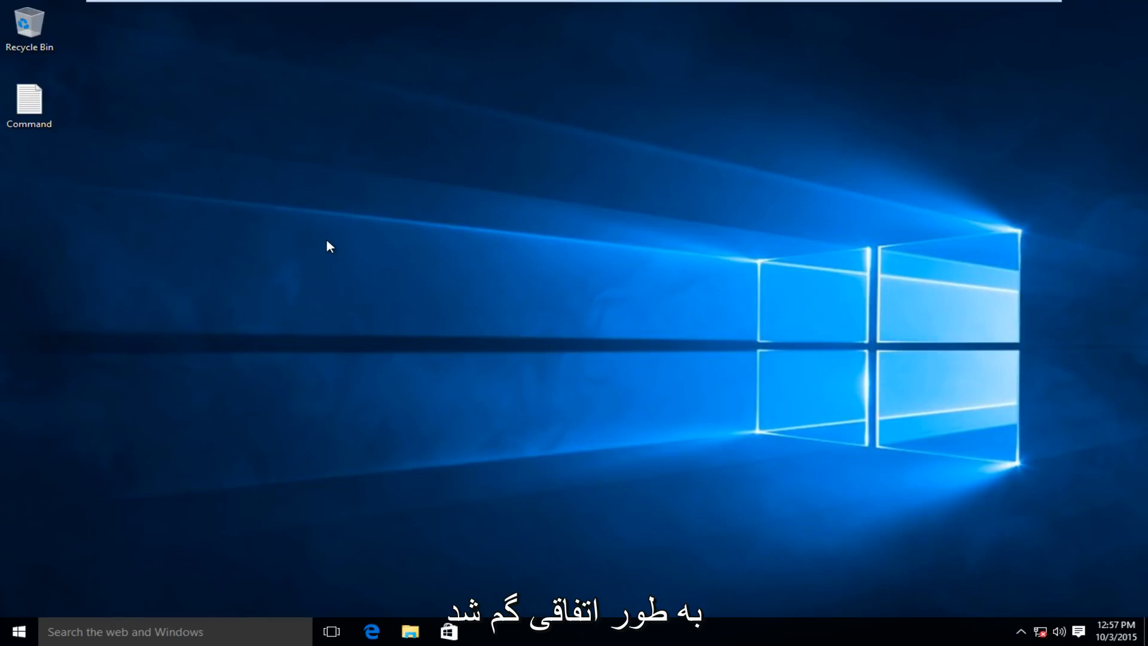
- Enable the Ethernet0 adapter in Network Connections and close the window
{"action": "right_click", "coordinate": [18, 633]}
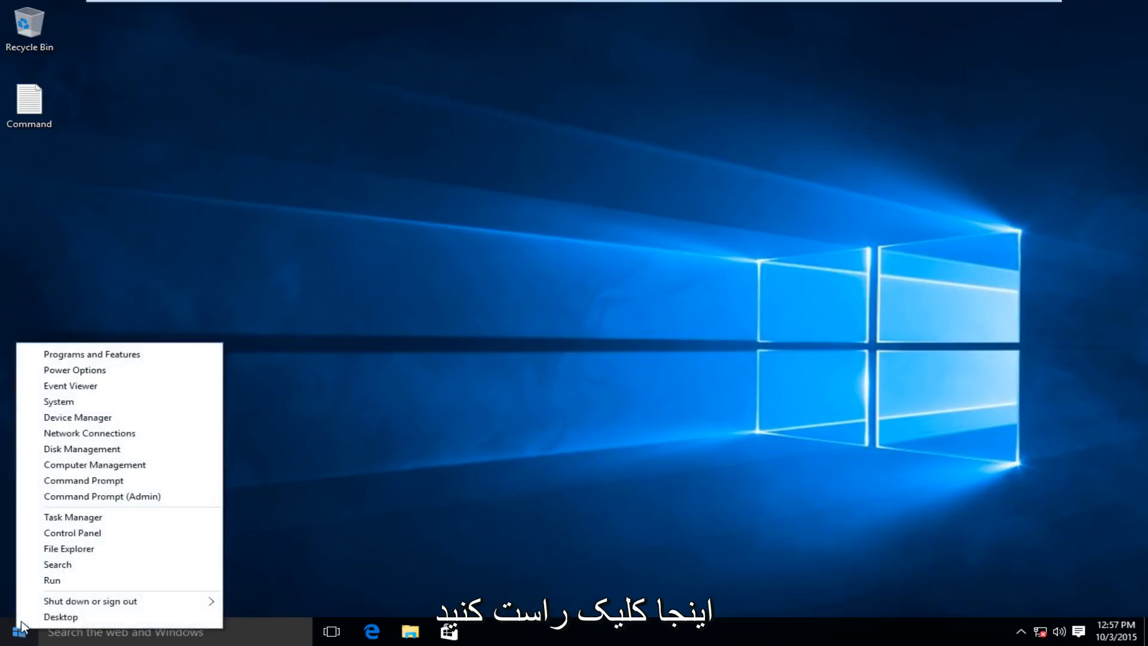
{"action": "left_click", "coordinate": [67, 437]}
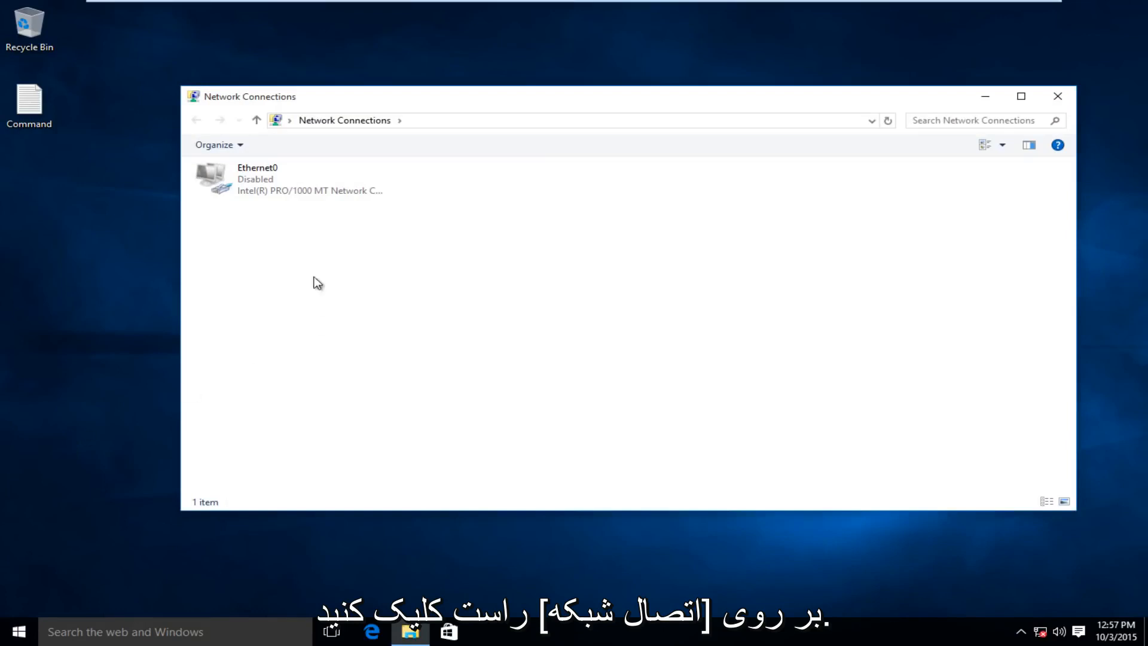
{"action": "left_click", "coordinate": [246, 192]}
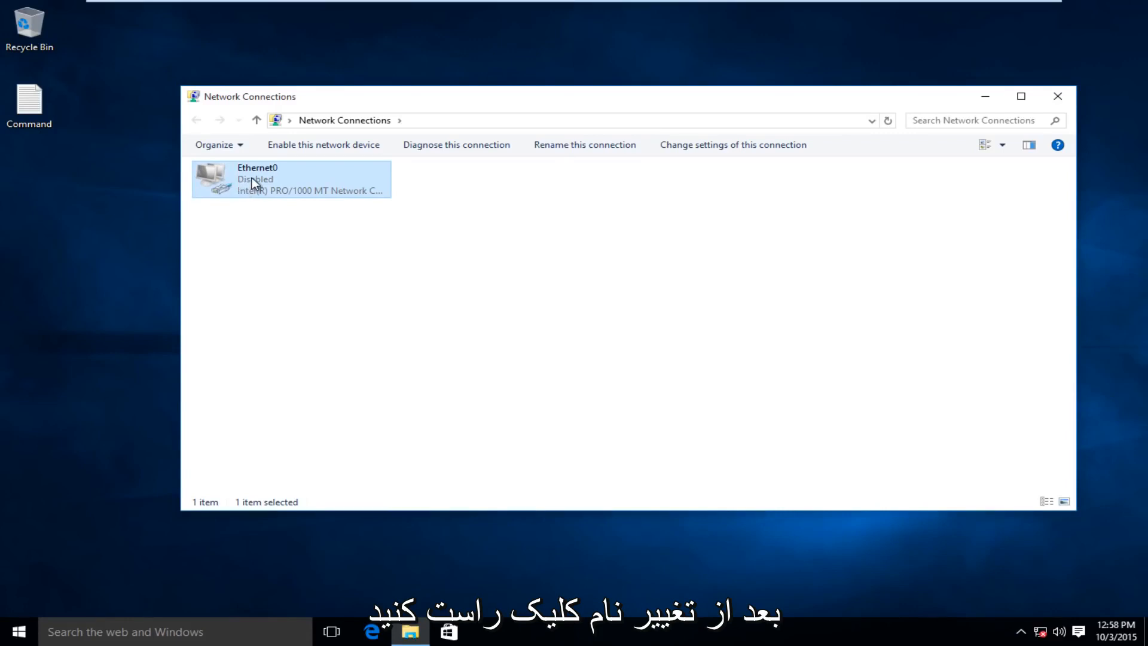
{"action": "right_click", "coordinate": [252, 183]}
{"action": "right_click", "coordinate": [259, 177]}
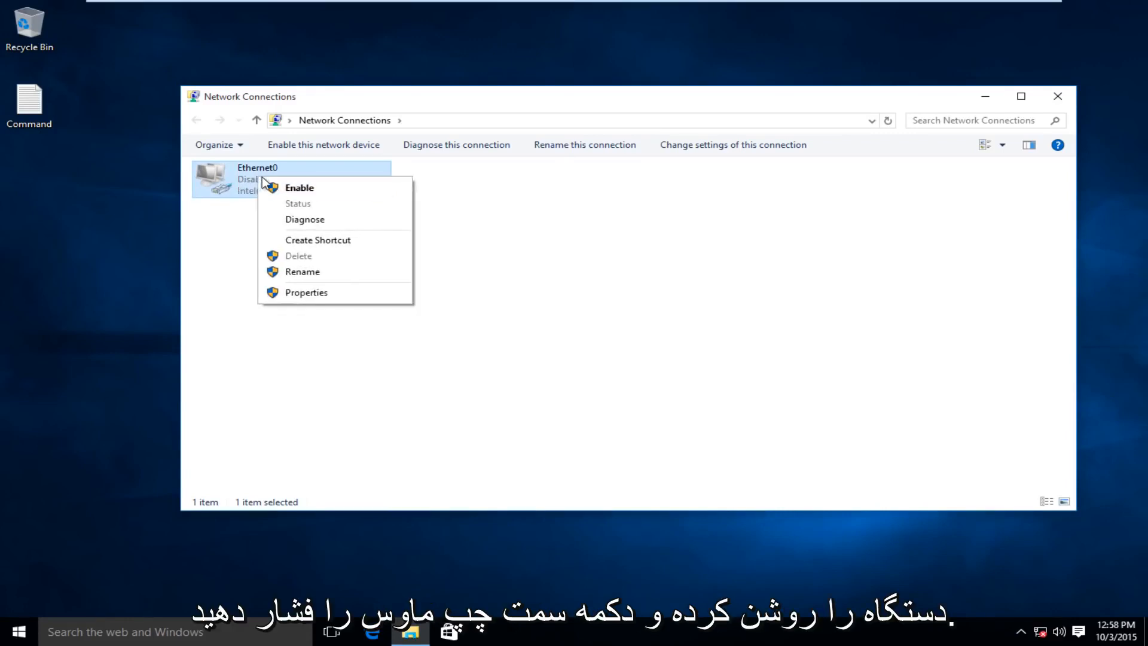
{"action": "left_click", "coordinate": [299, 188]}
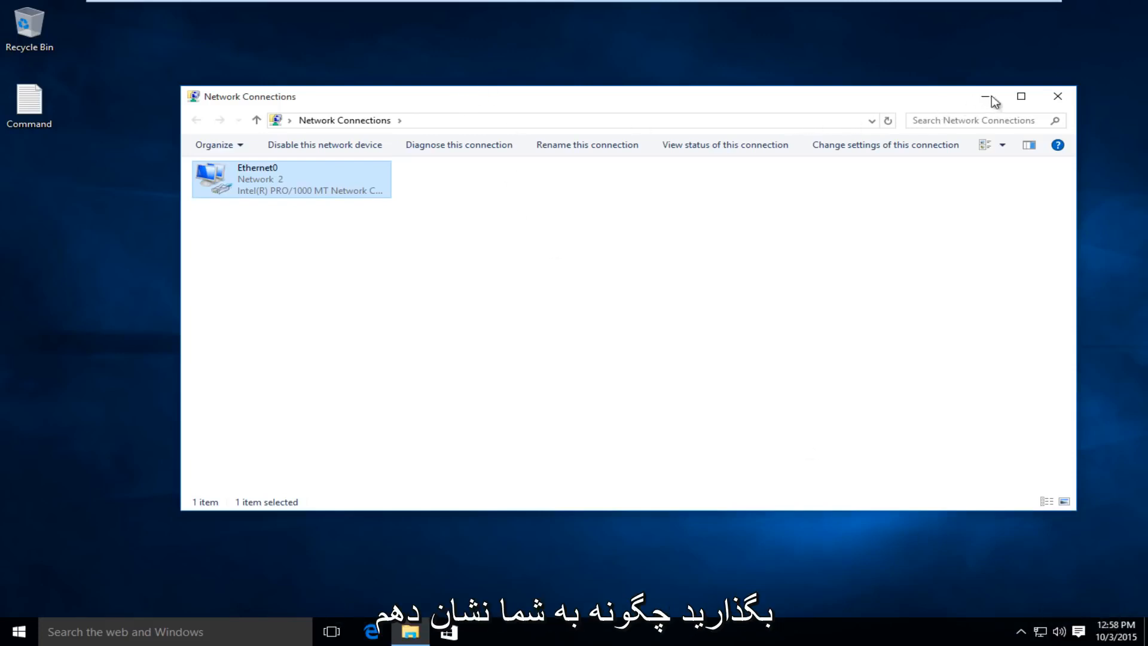
{"action": "left_click", "coordinate": [1056, 98]}
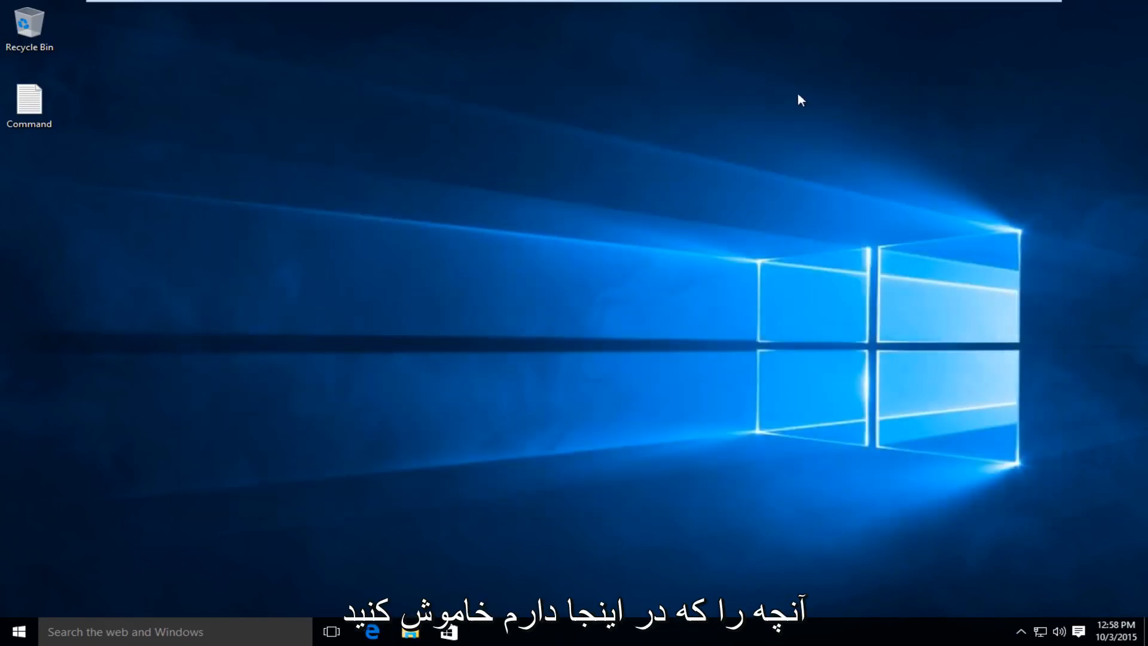
- Find Control Panel with a search for "control" and open Internet Options from its Network and Internet category
{"action": "left_click", "coordinate": [88, 629]}
{"action": "type", "text": "c"}
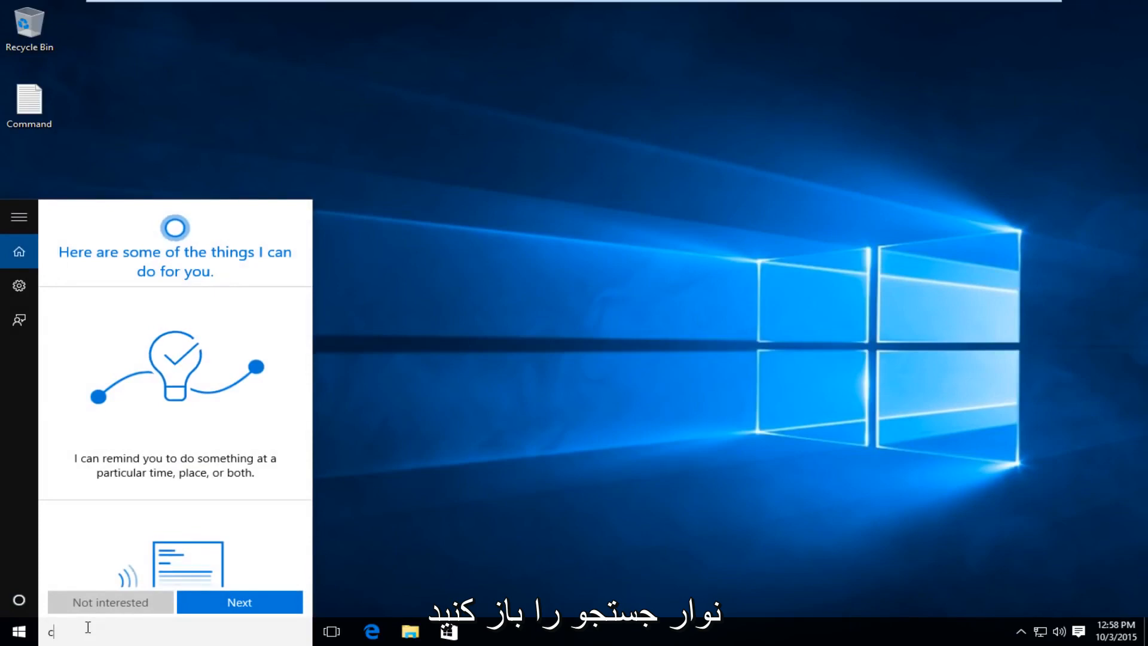
{"action": "type", "text": "ontrol"}
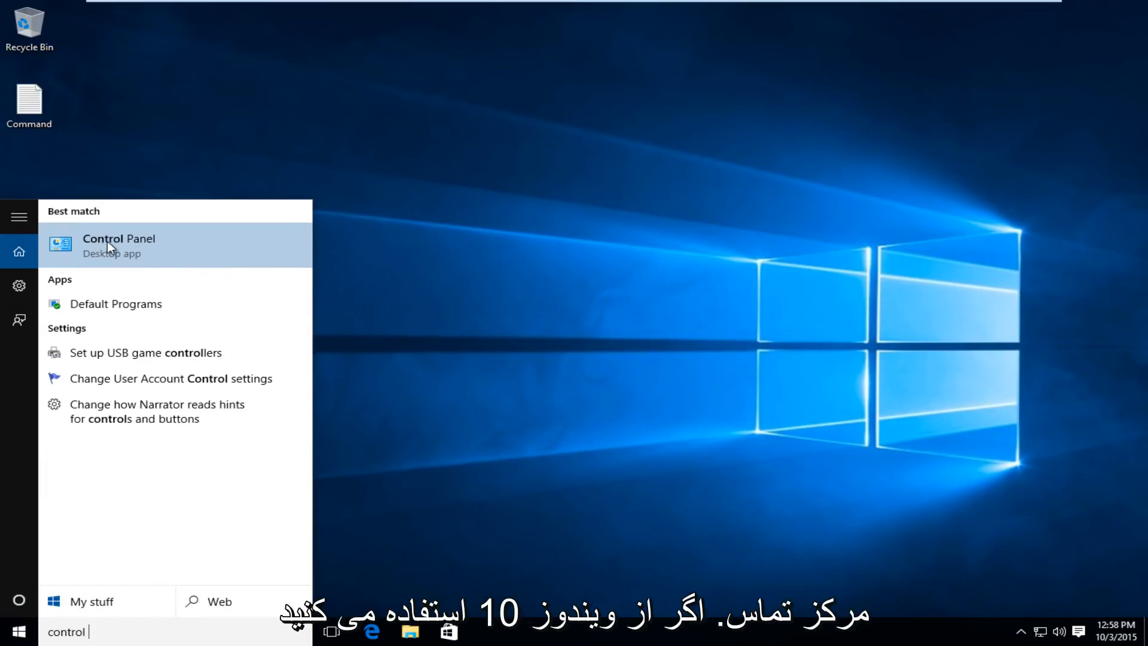
{"action": "left_click", "coordinate": [138, 244]}
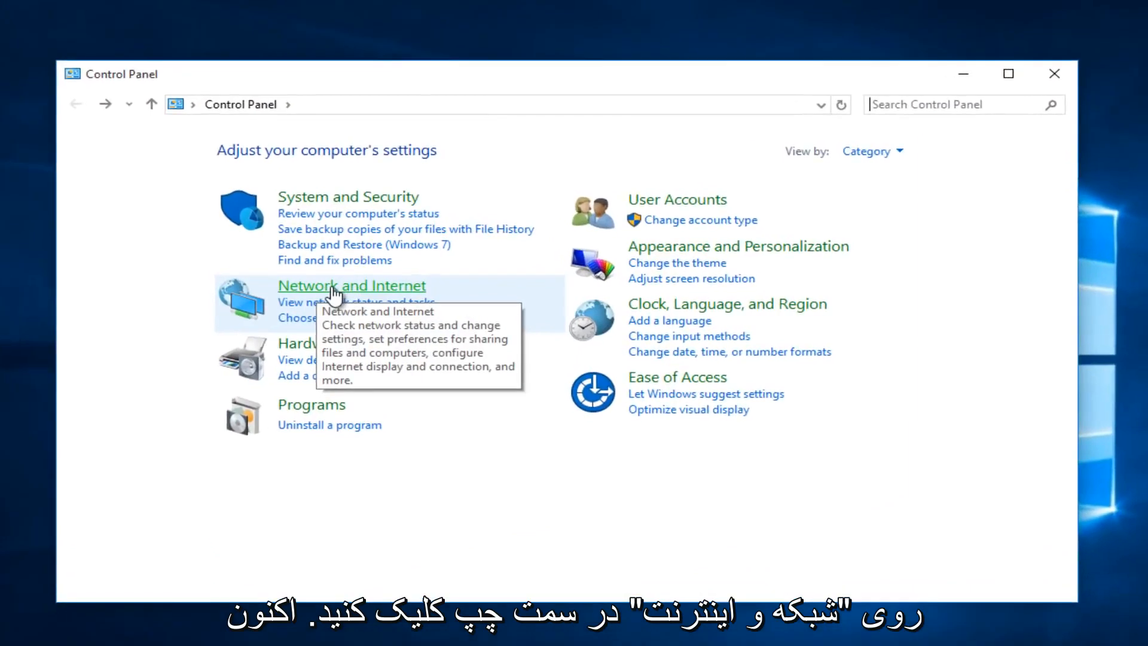
{"action": "left_click", "coordinate": [334, 288]}
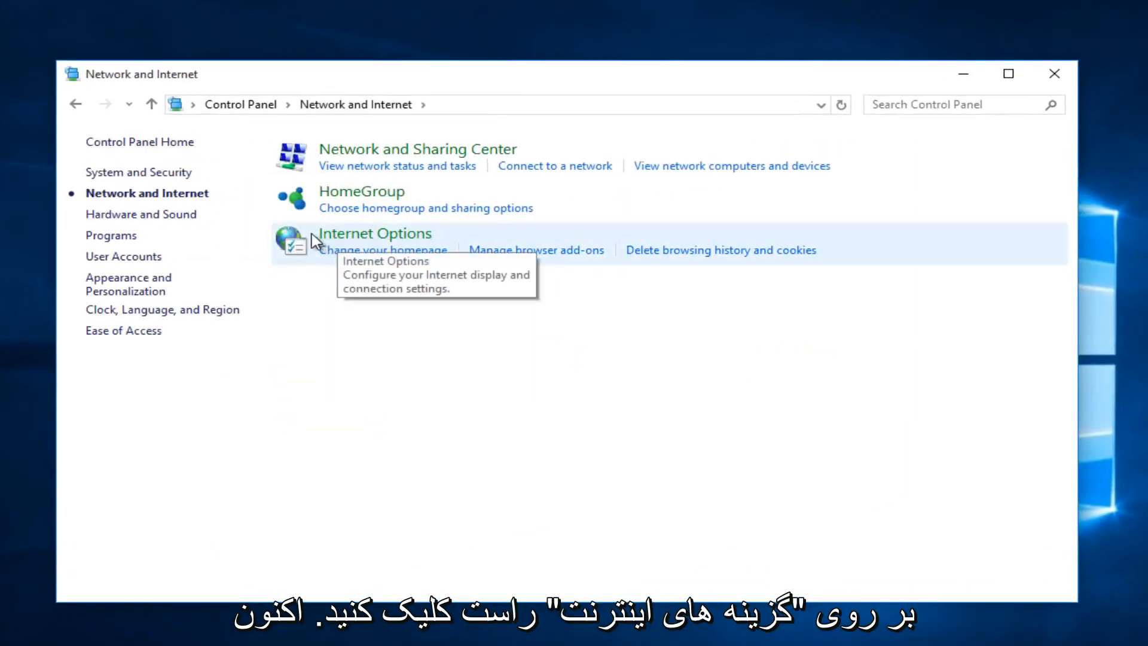
{"action": "left_click", "coordinate": [366, 241]}
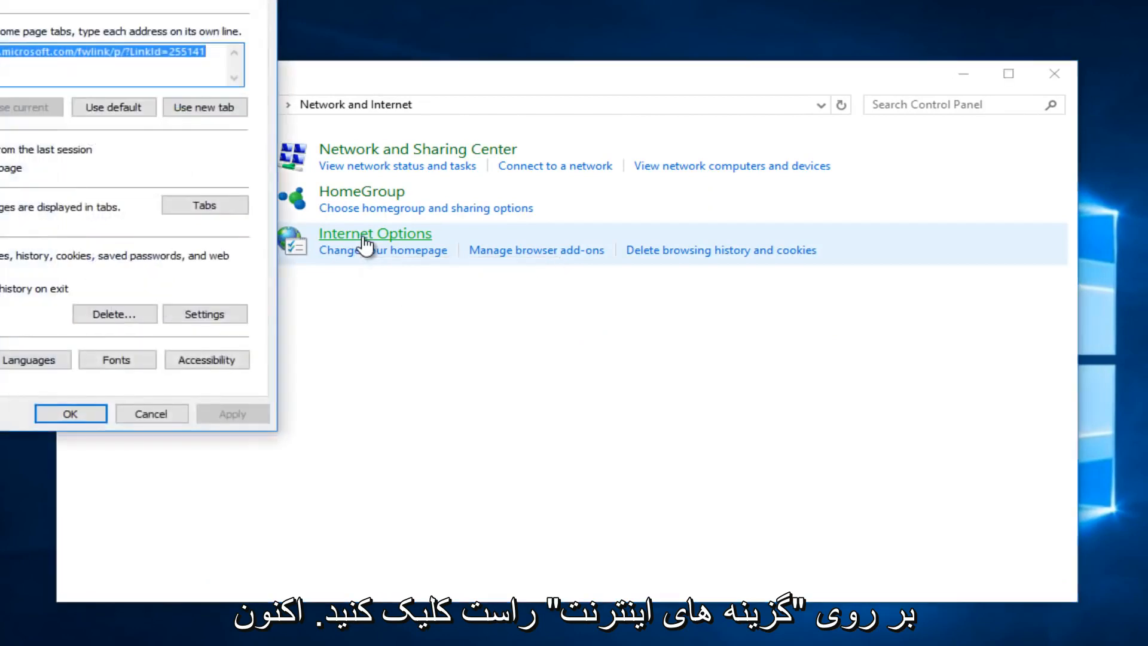
{"action": "left_click_drag", "start_coordinate": [66, 0], "coordinate": [533, 73]}
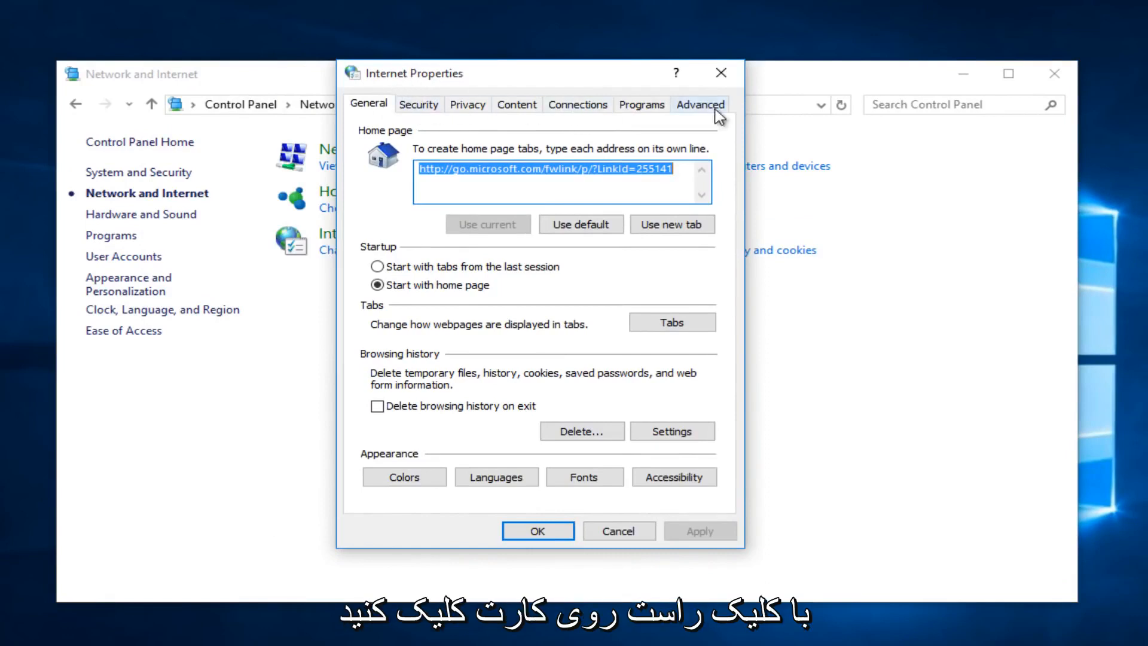
- Turn off the proxy server for the LAN in the connection's LAN settings, apply it and close Control Panel
{"action": "left_click", "coordinate": [586, 113]}
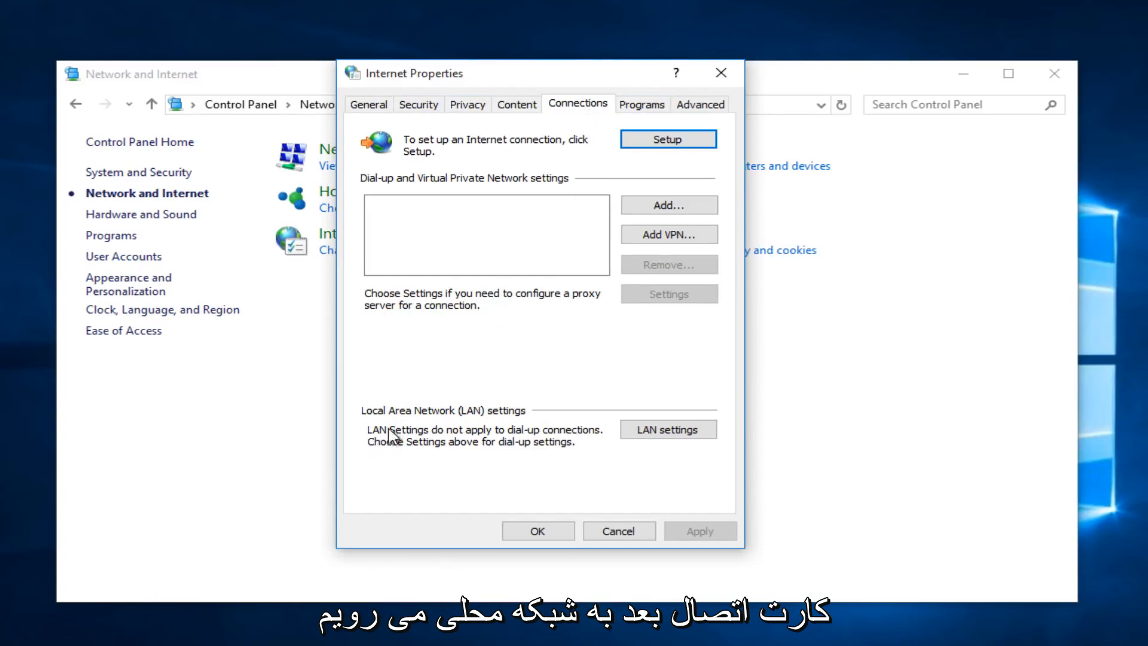
{"action": "left_click", "coordinate": [651, 431]}
{"action": "left_click_drag", "start_coordinate": [510, 107], "coordinate": [504, 121]}
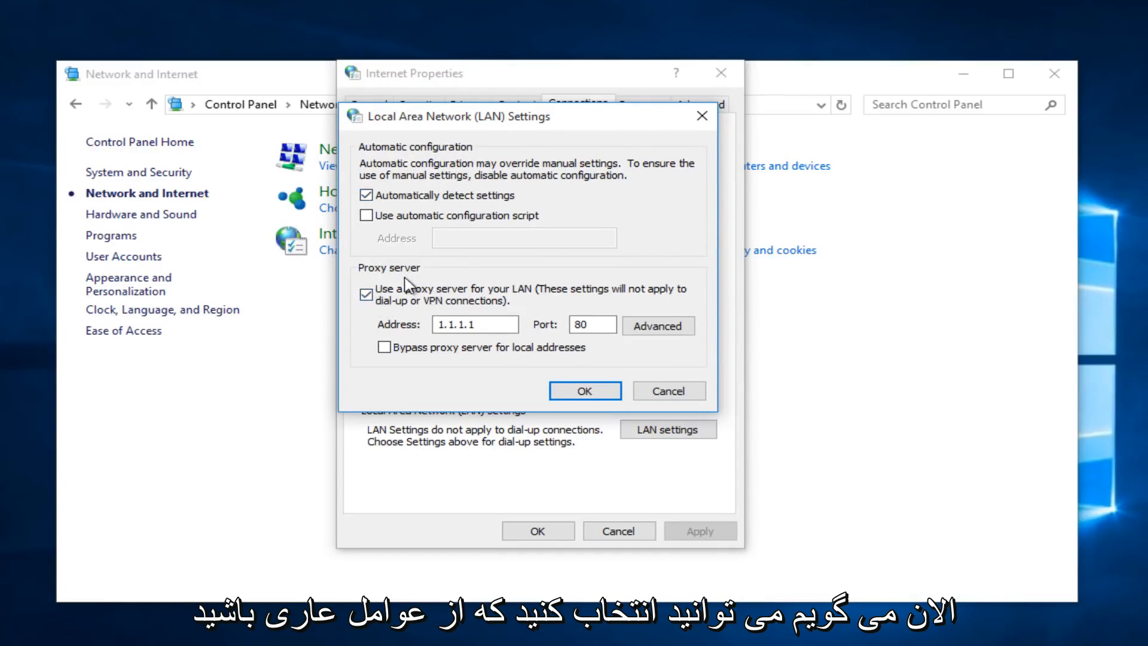
{"action": "left_click", "coordinate": [371, 299]}
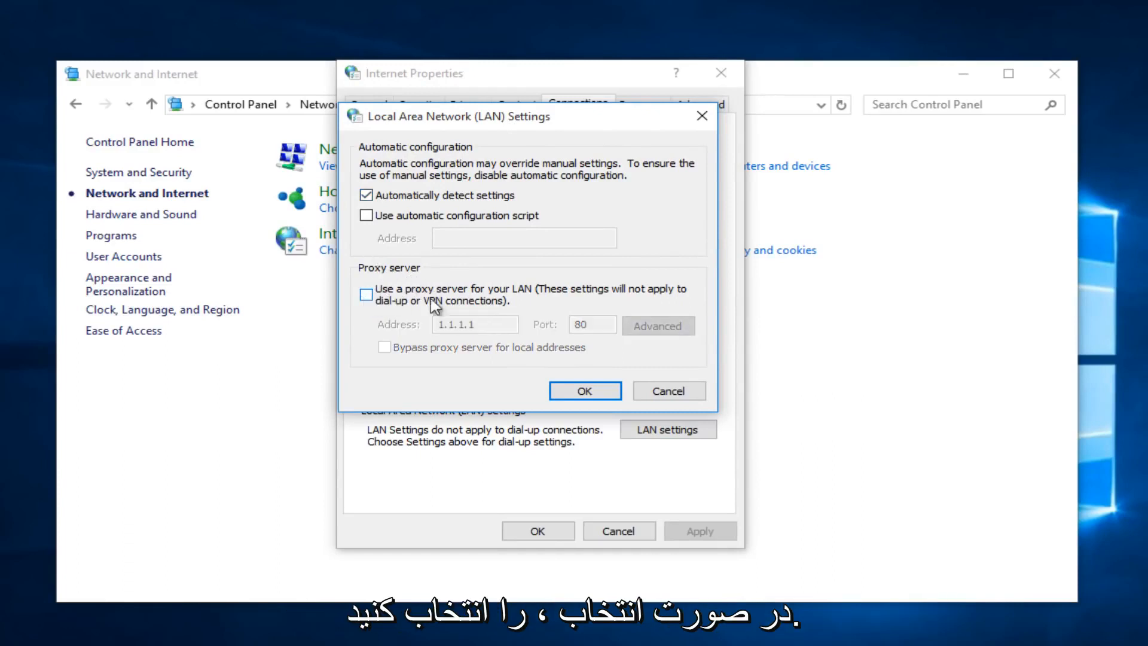
{"action": "left_click", "coordinate": [571, 397]}
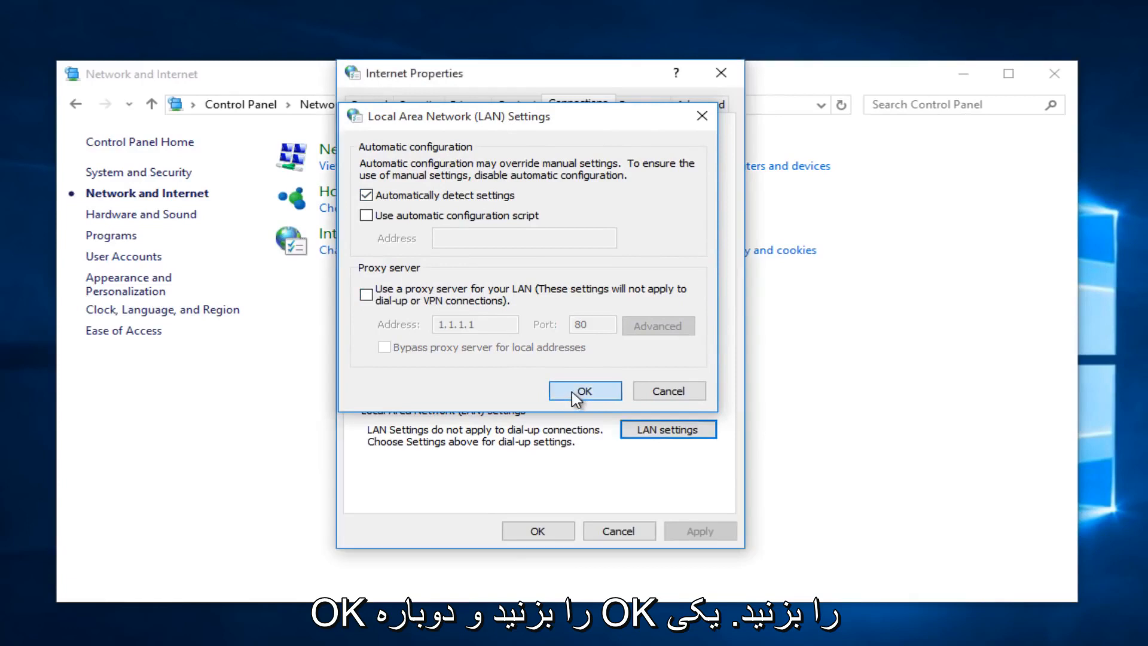
{"action": "left_click", "coordinate": [537, 532]}
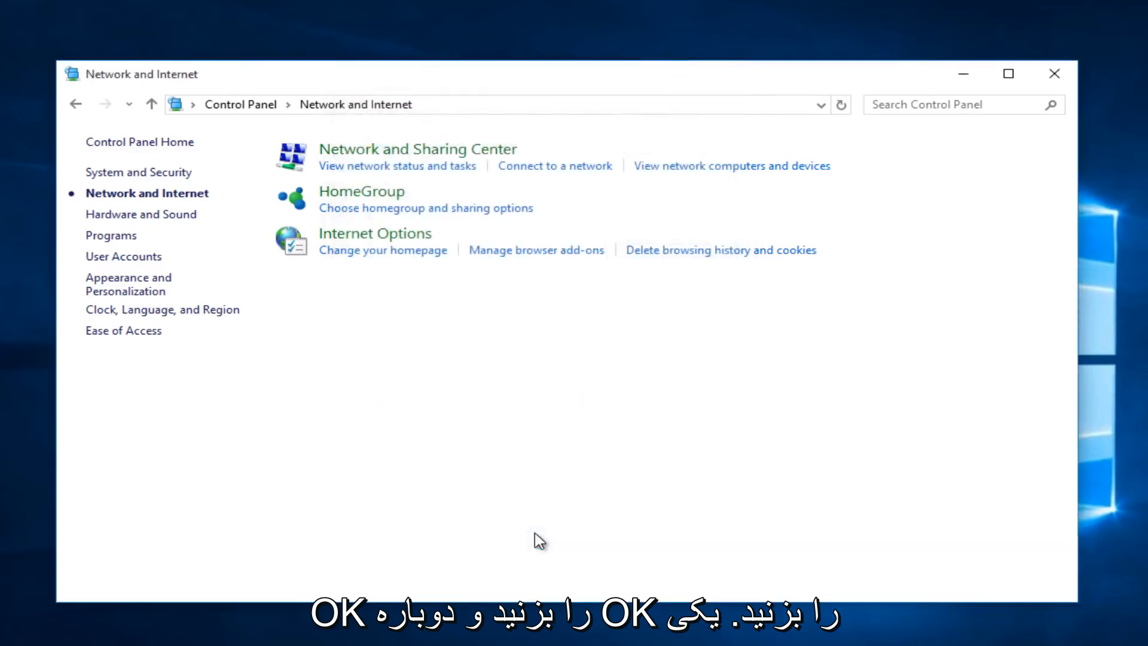
{"action": "left_click_drag", "start_coordinate": [483, 79], "coordinate": [478, 58]}
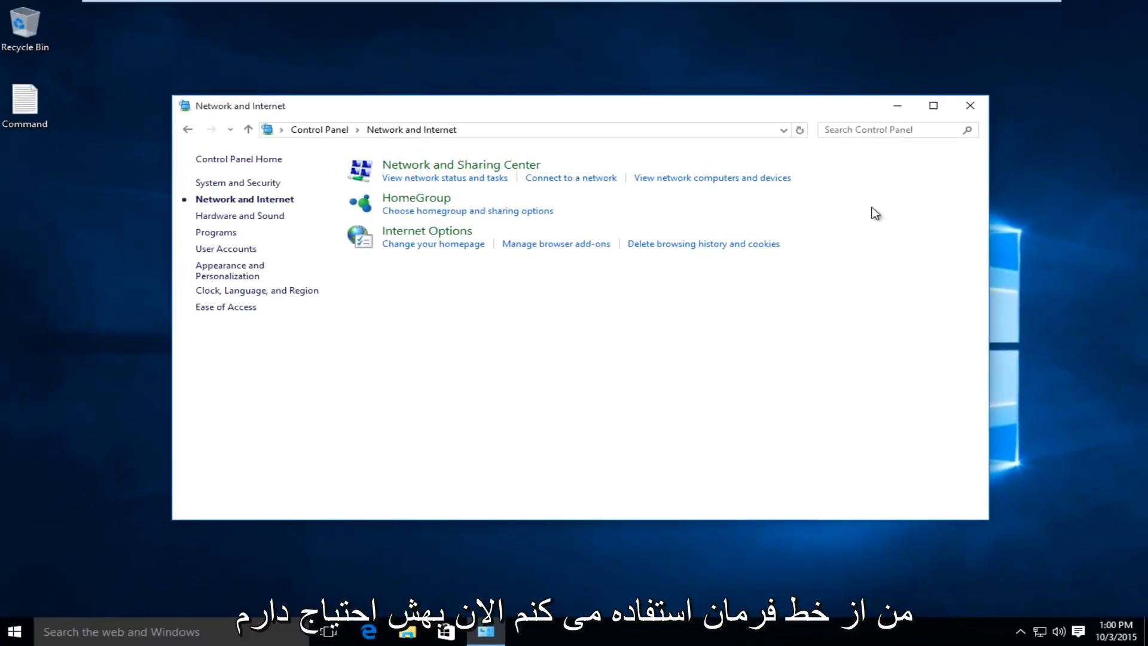
{"action": "left_click", "coordinate": [970, 106]}
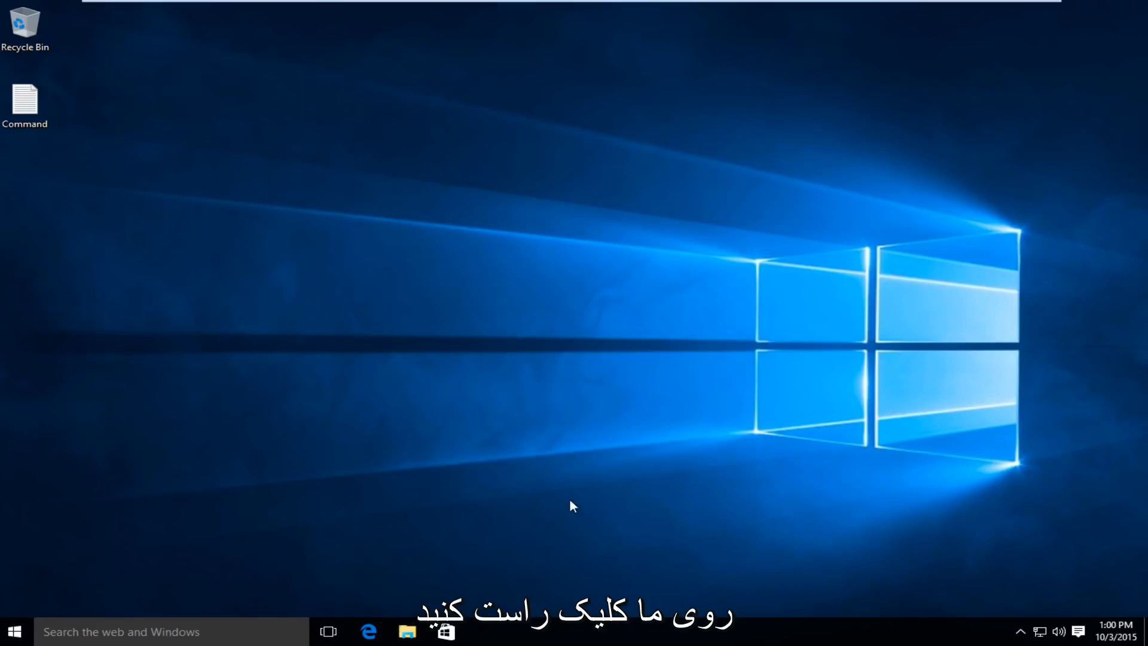
- Open Task Manager and expand it to the detailed view
{"action": "right_click", "coordinate": [592, 632]}
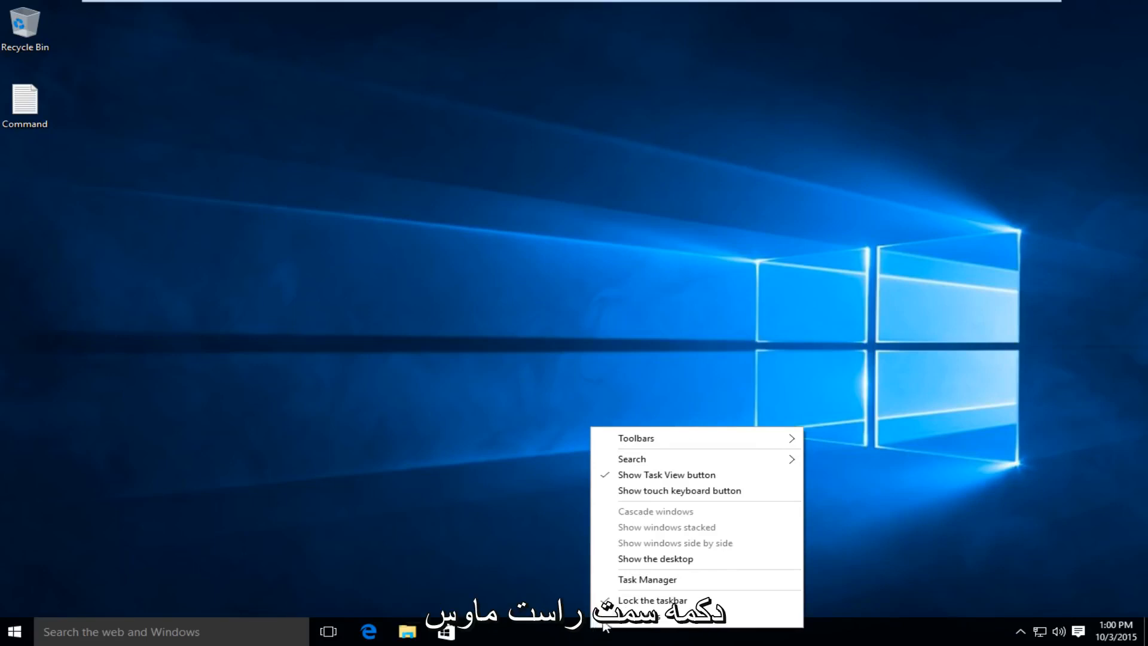
{"action": "left_click", "coordinate": [635, 580]}
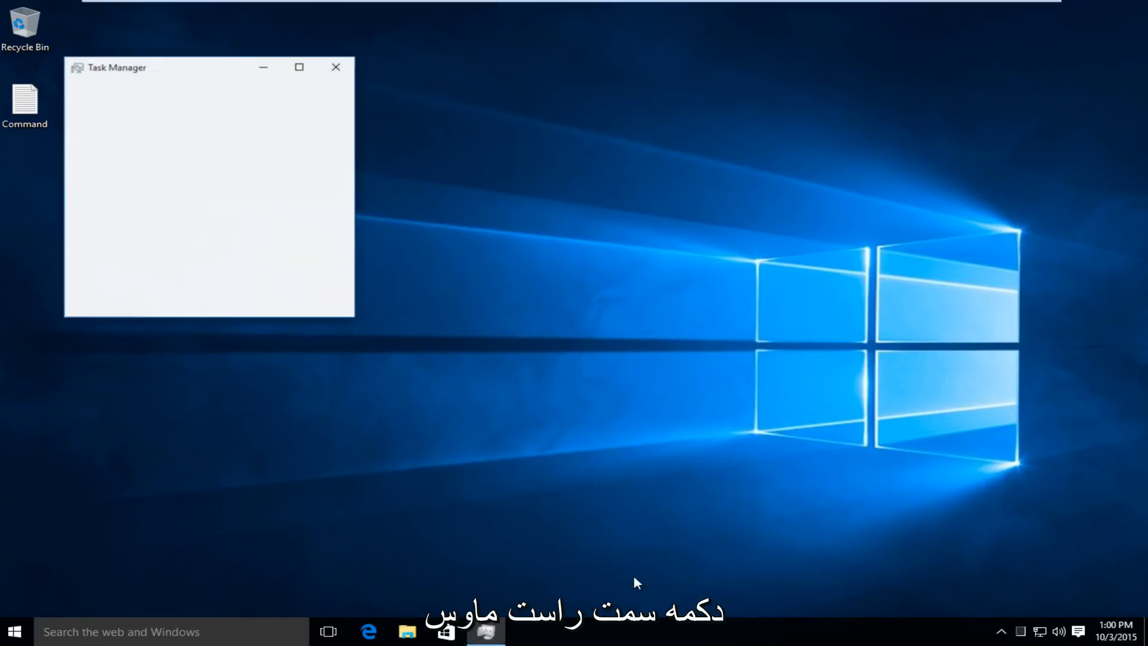
{"action": "left_click_drag", "start_coordinate": [159, 77], "coordinate": [448, 98]}
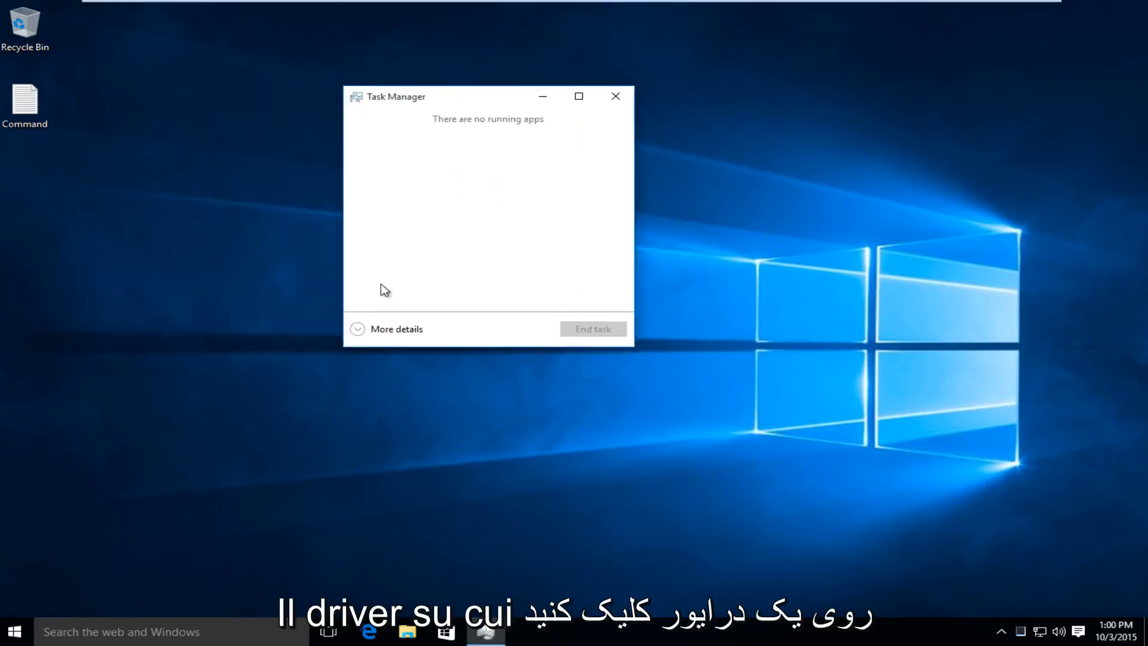
{"action": "left_click", "coordinate": [359, 330]}
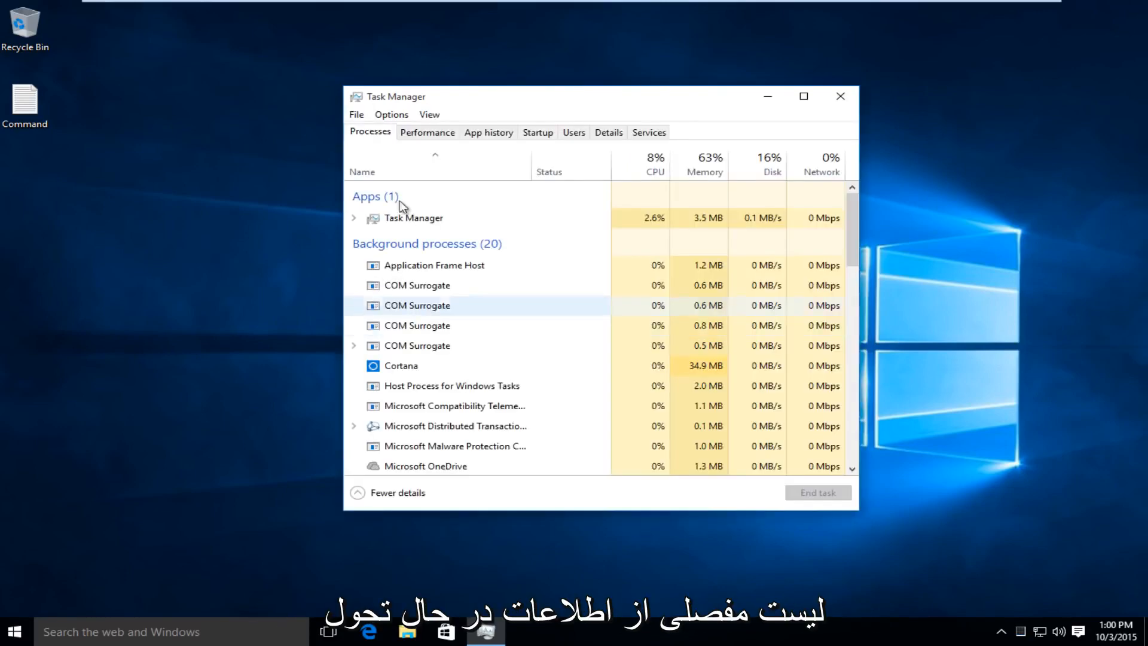
- Run cmd as a new task with administrative privileges and close Task Manager
{"action": "left_click", "coordinate": [357, 117]}
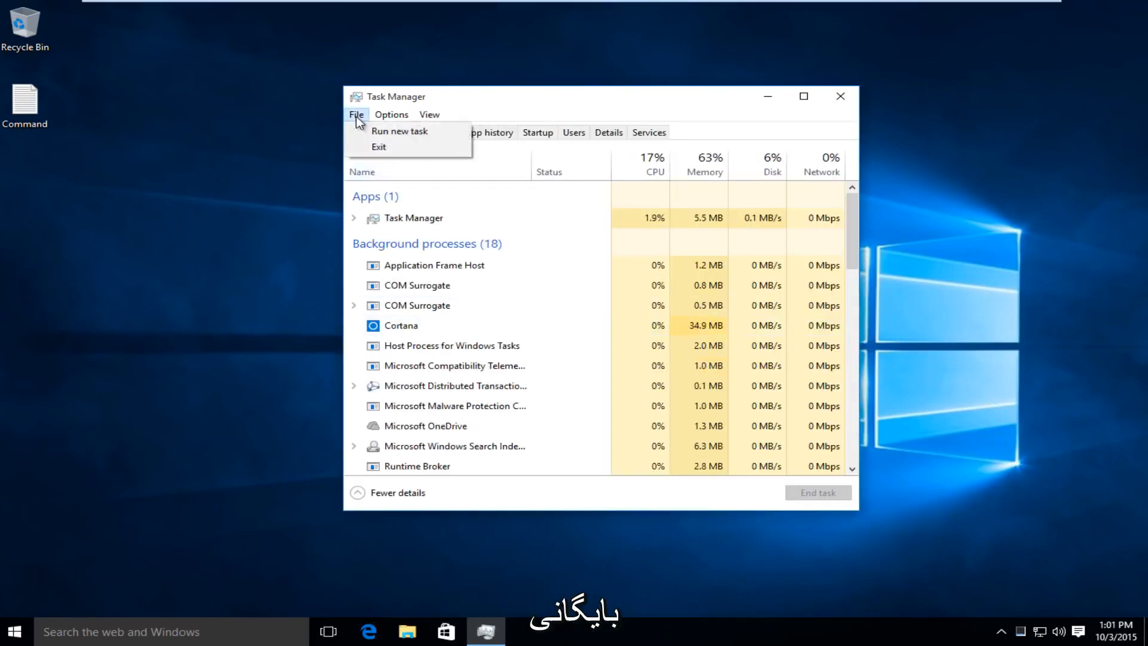
{"action": "left_click", "coordinate": [400, 137]}
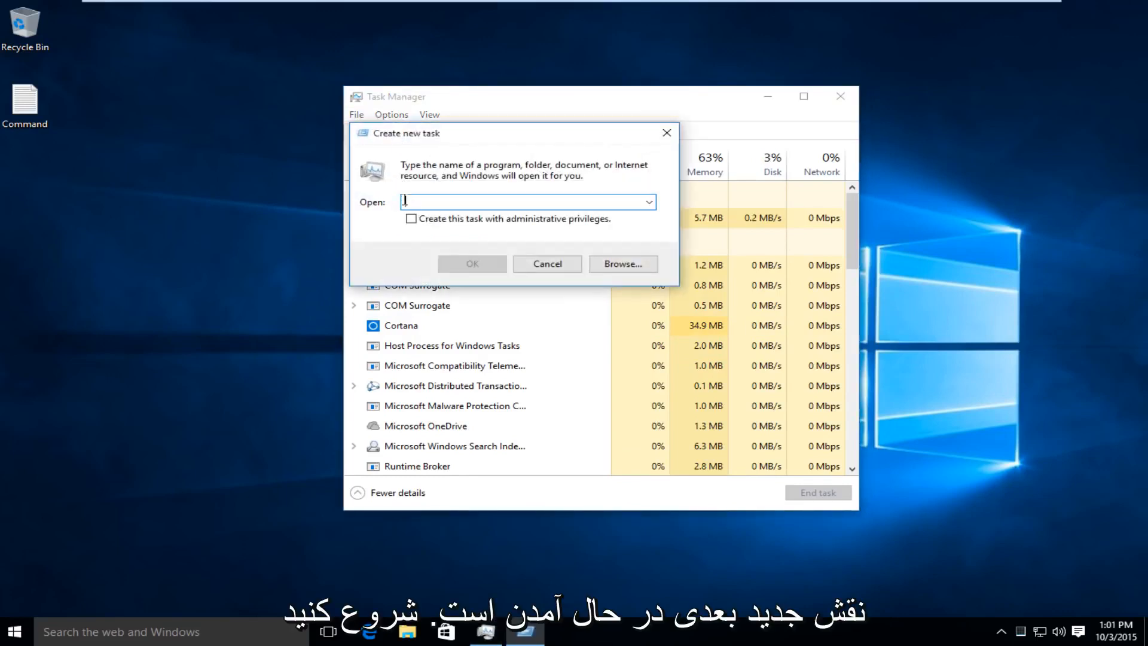
{"action": "type", "text": "cmd"}
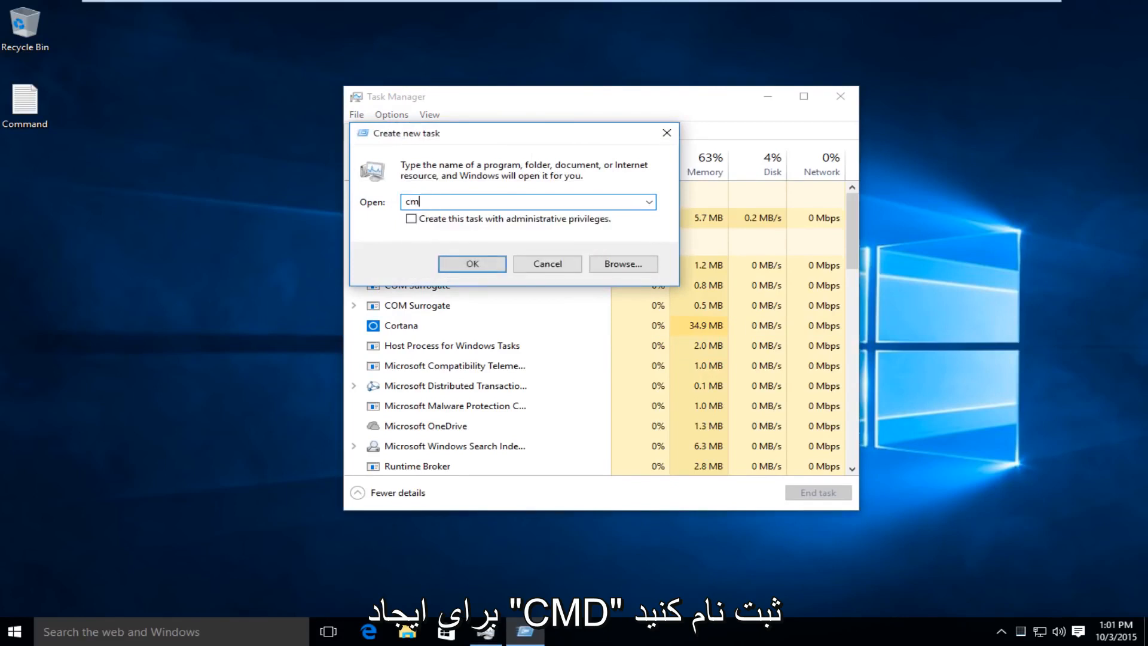
{"action": "left_click", "coordinate": [412, 220]}
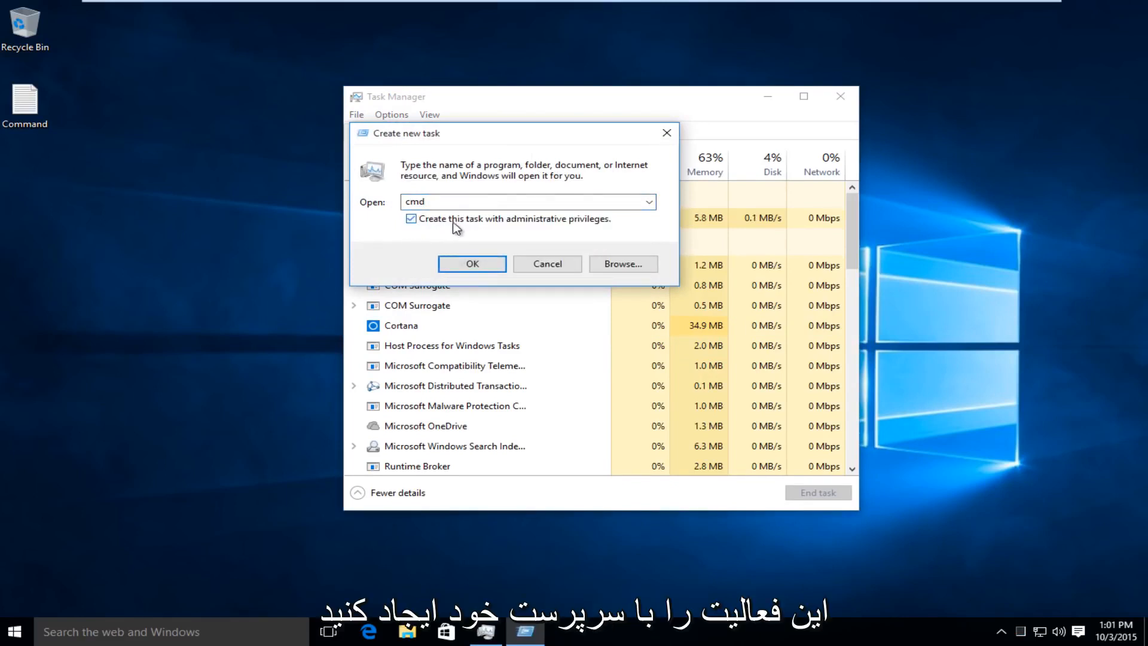
{"action": "left_click", "coordinate": [470, 265]}
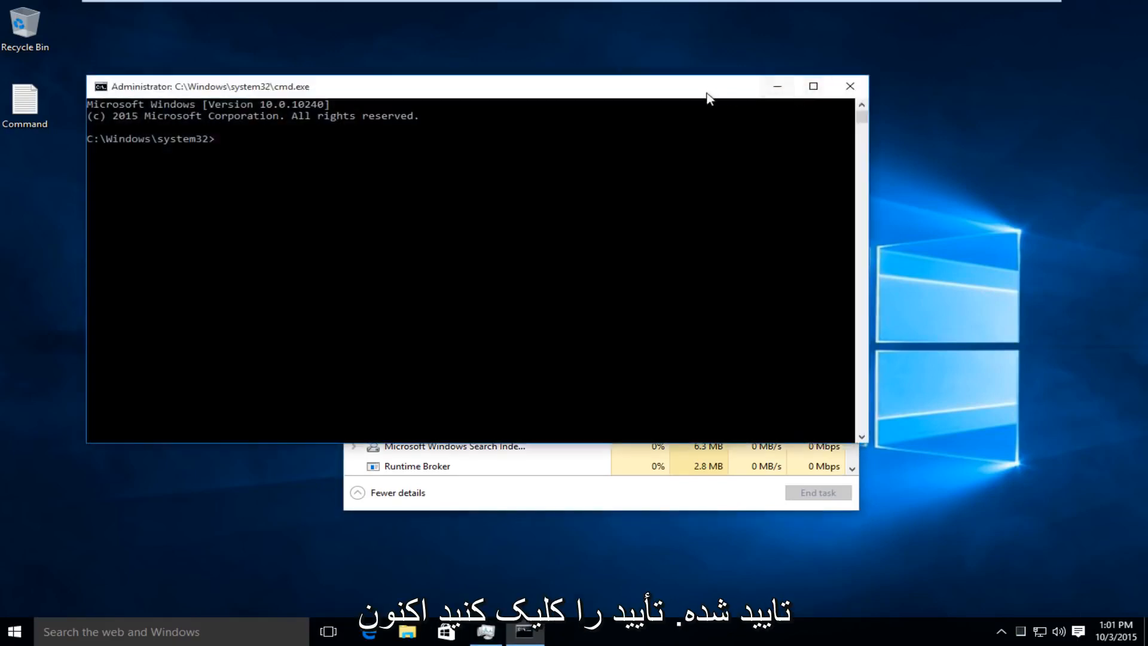
{"action": "left_click", "coordinate": [840, 96]}
{"action": "left_click_drag", "start_coordinate": [638, 161], "coordinate": [652, 135]}
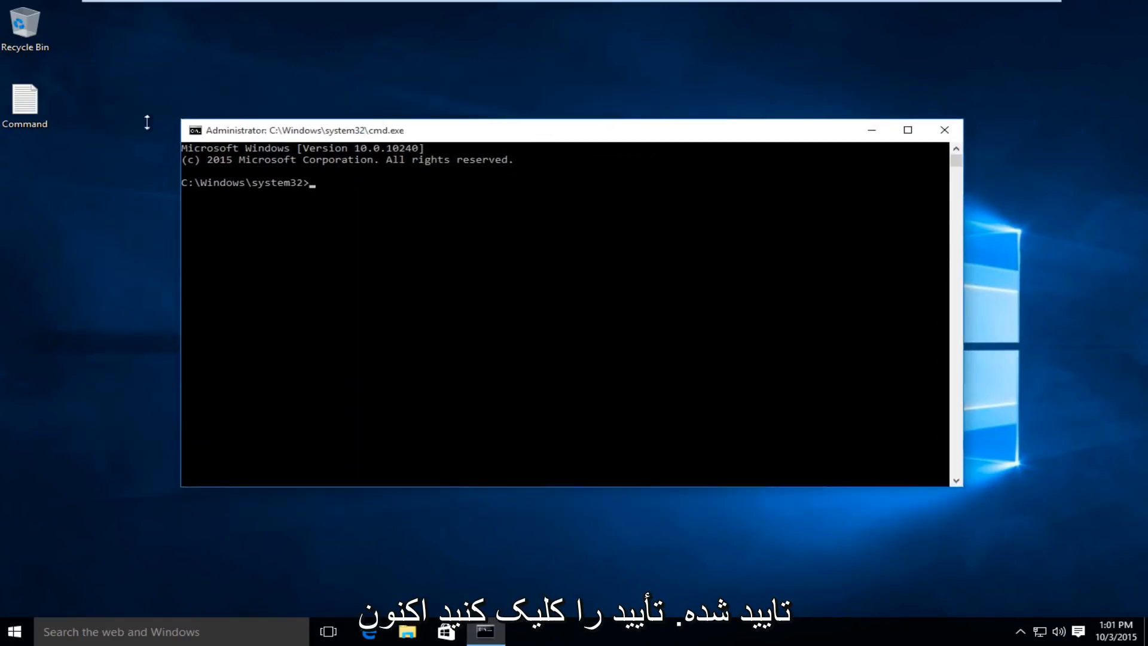
- Open the Command text file from the desktop and arrange its window beside the command prompt
{"action": "double_click", "coordinate": [22, 112]}
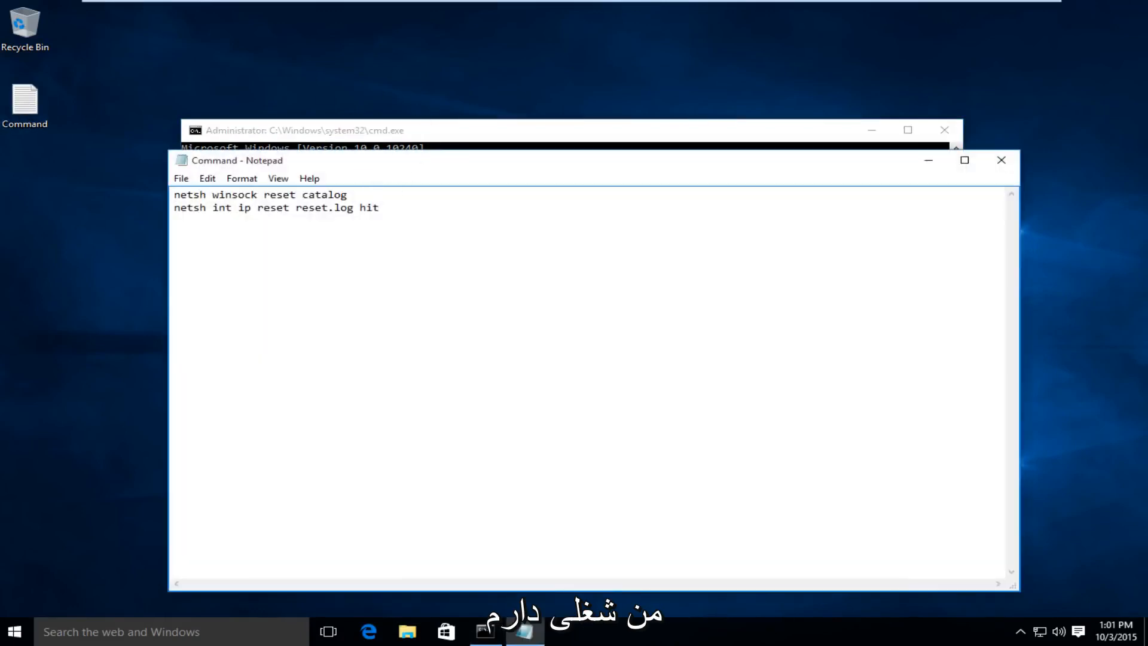
{"action": "left_click_drag", "start_coordinate": [366, 169], "coordinate": [686, 132]}
{"action": "left_click", "coordinate": [440, 136]}
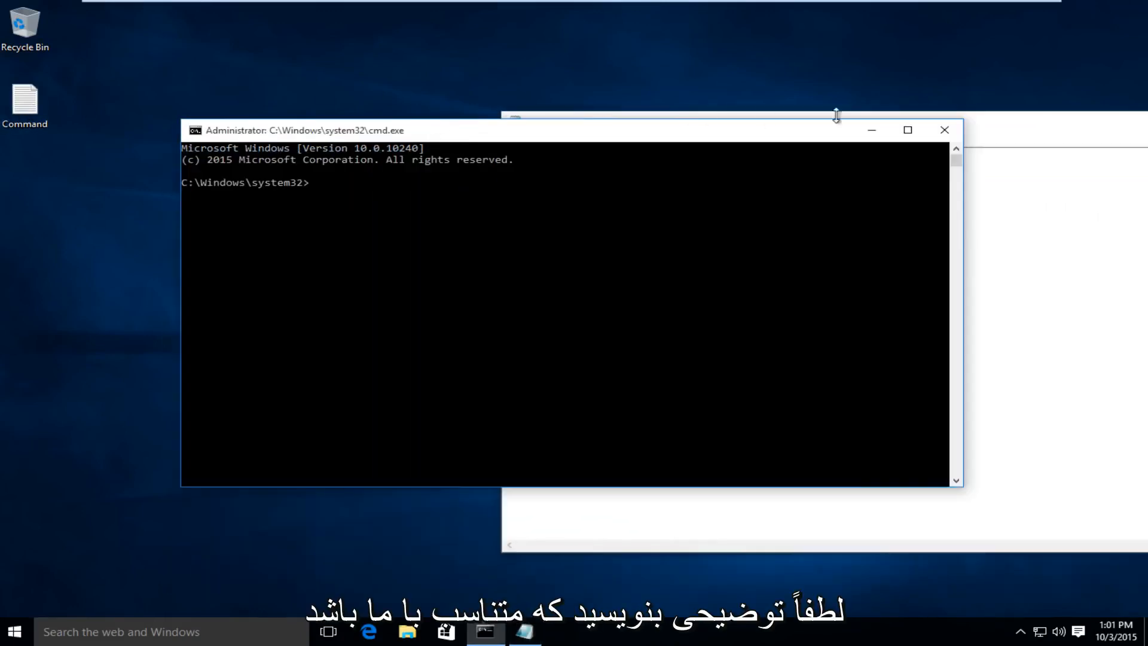
{"action": "left_click_drag", "start_coordinate": [983, 137], "coordinate": [1080, 145]}
- Copy the first line of the Command file, netsh winsock reset catalog, into the administrator command prompt and run it
{"action": "left_click_drag", "start_coordinate": [781, 165], "coordinate": [620, 163]}
{"action": "right_click", "coordinate": [624, 166]}
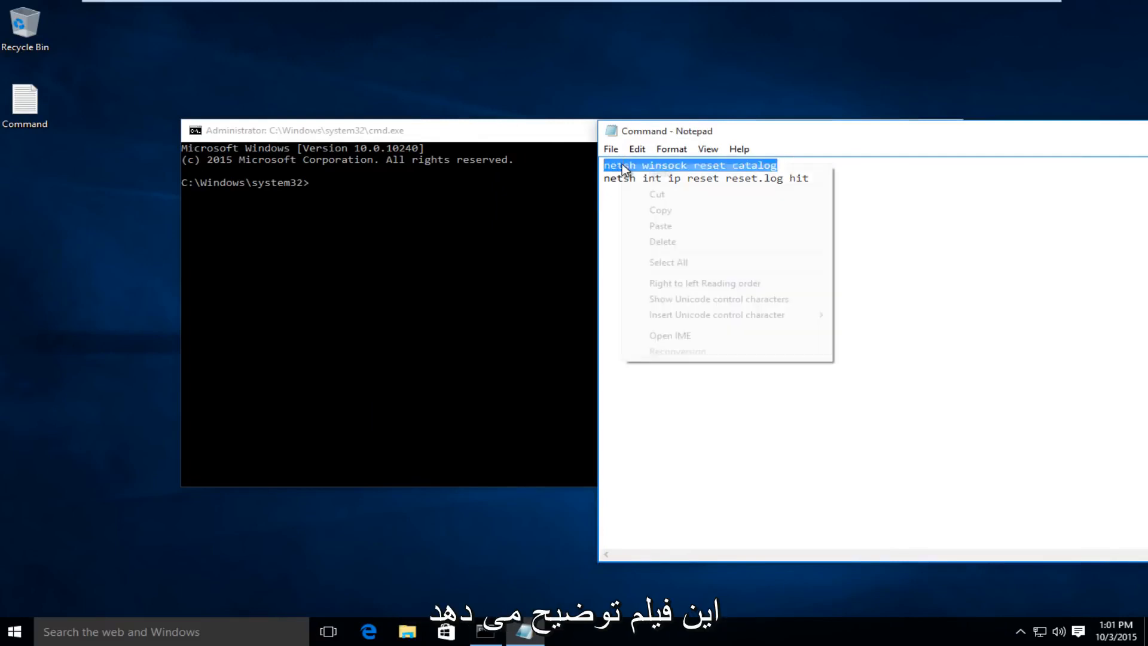
{"action": "left_click", "coordinate": [653, 210]}
{"action": "left_click", "coordinate": [511, 141]}
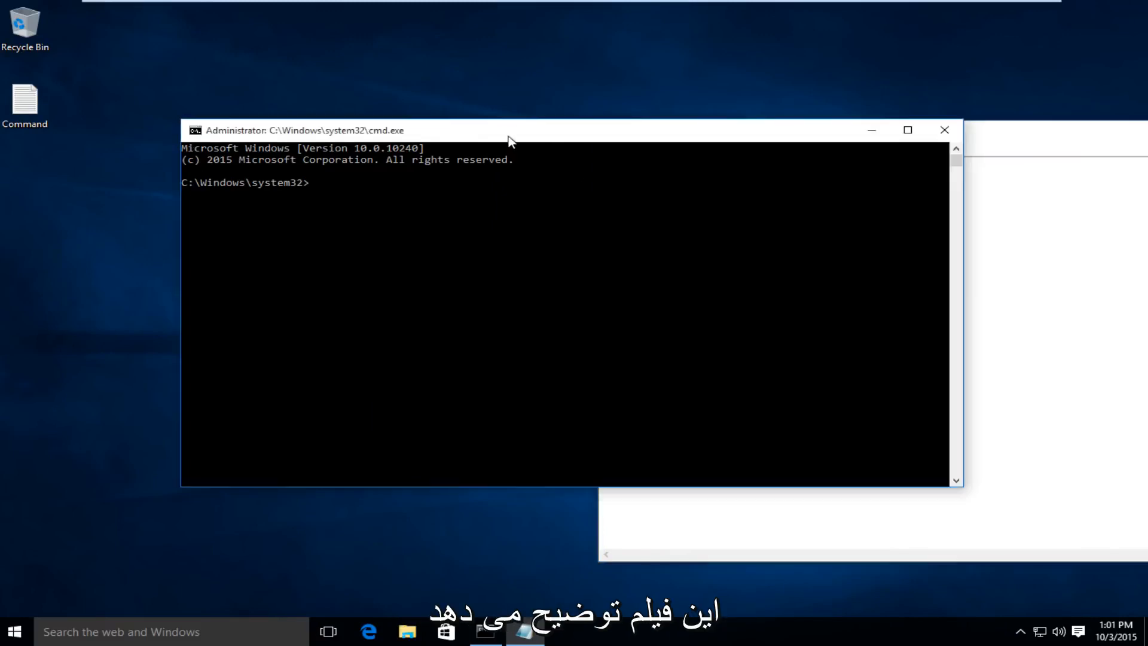
{"action": "left_click", "coordinate": [362, 184]}
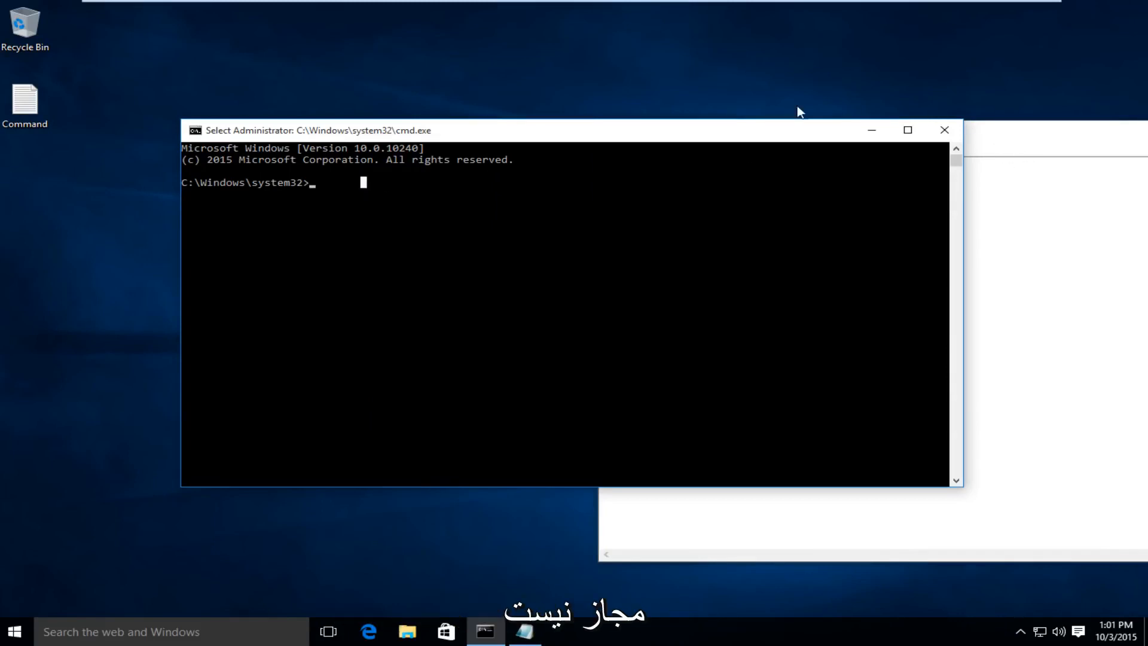
{"action": "left_click", "coordinate": [311, 183]}
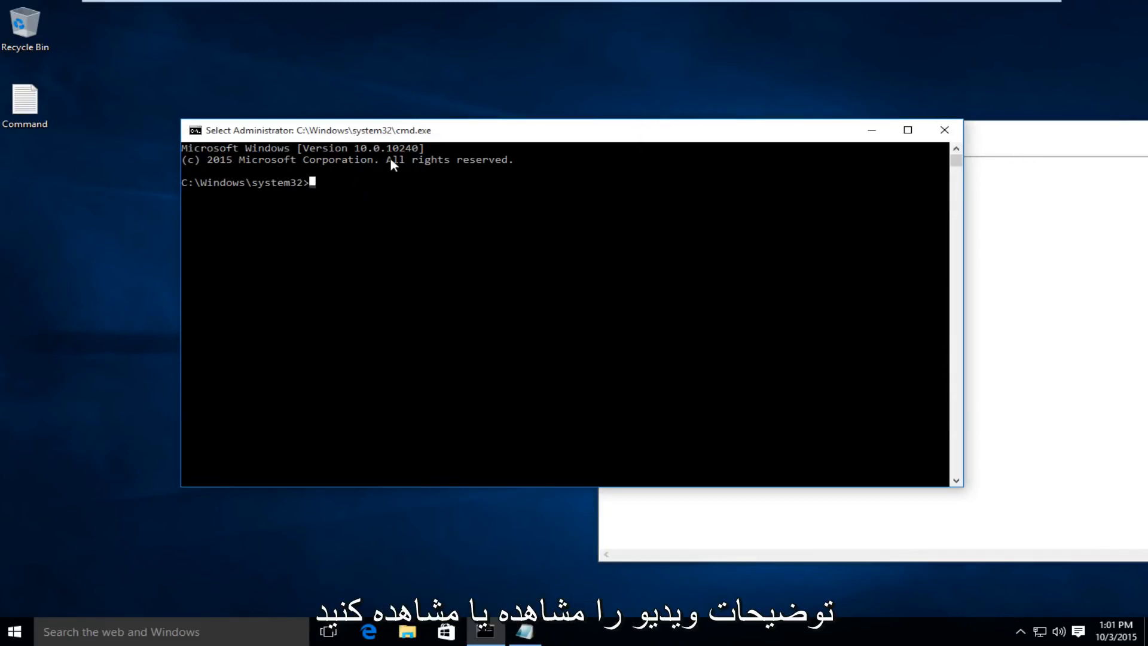
{"action": "type", "text": "netsh winsock reset catalog"}
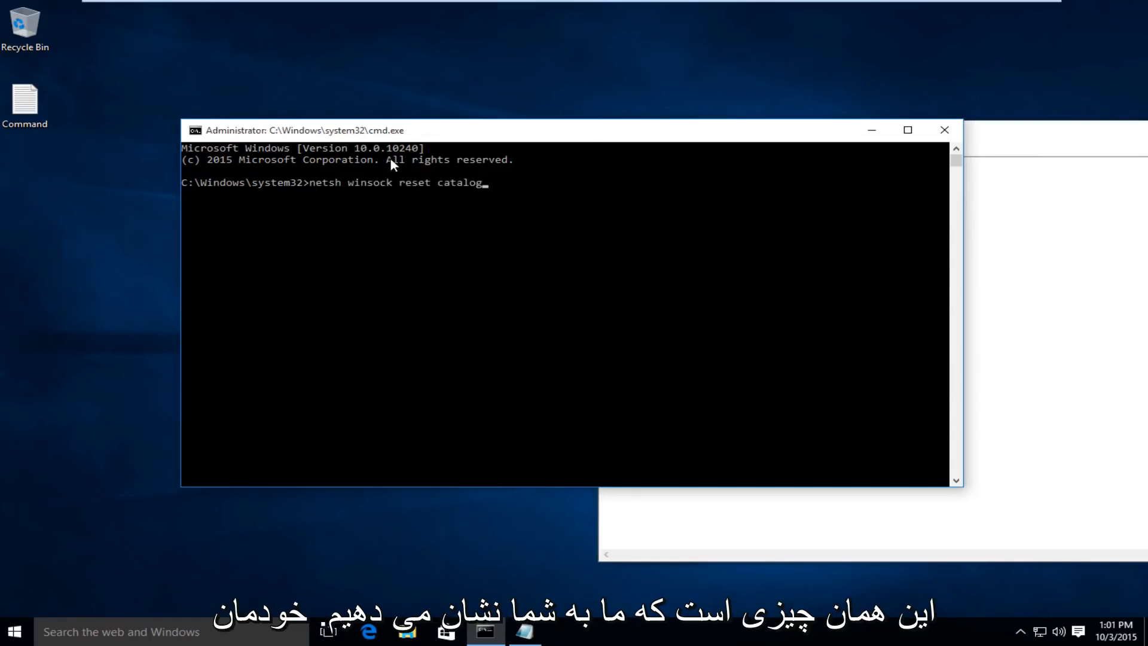
{"action": "key", "text": "Return"}
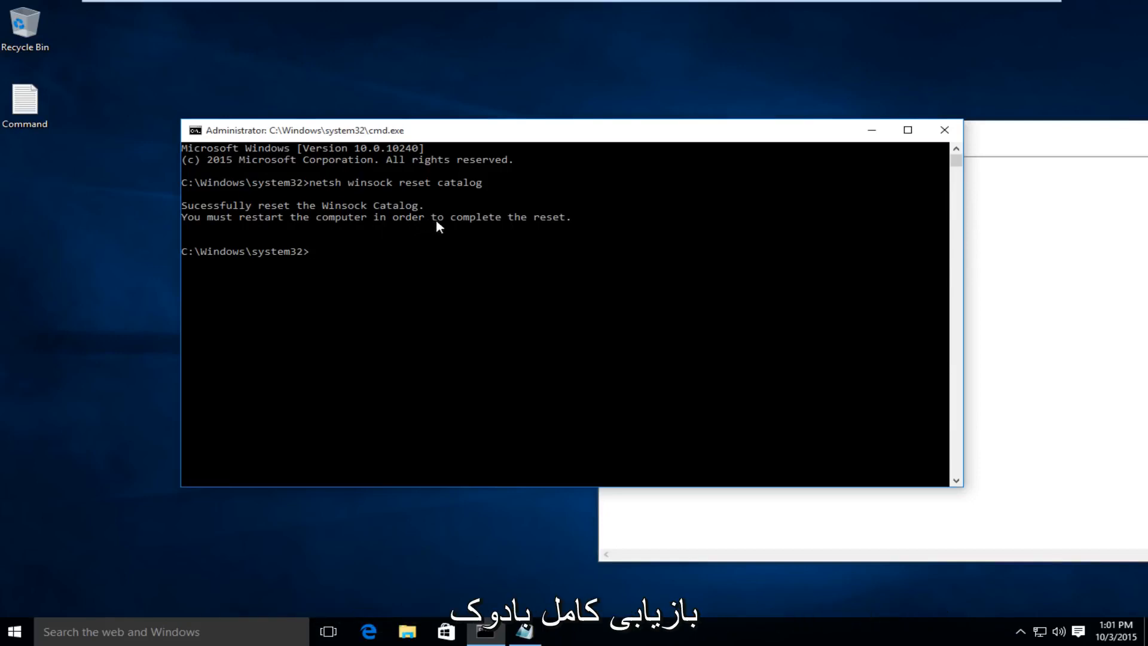
- Copy the second line of the Command file, netsh int ip reset reset.log hit, into the command prompt and run it
{"action": "left_click", "coordinate": [1023, 220]}
{"action": "left_click_drag", "start_coordinate": [864, 180], "coordinate": [604, 179]}
{"action": "right_click", "coordinate": [618, 186]}
{"action": "left_click", "coordinate": [654, 228]}
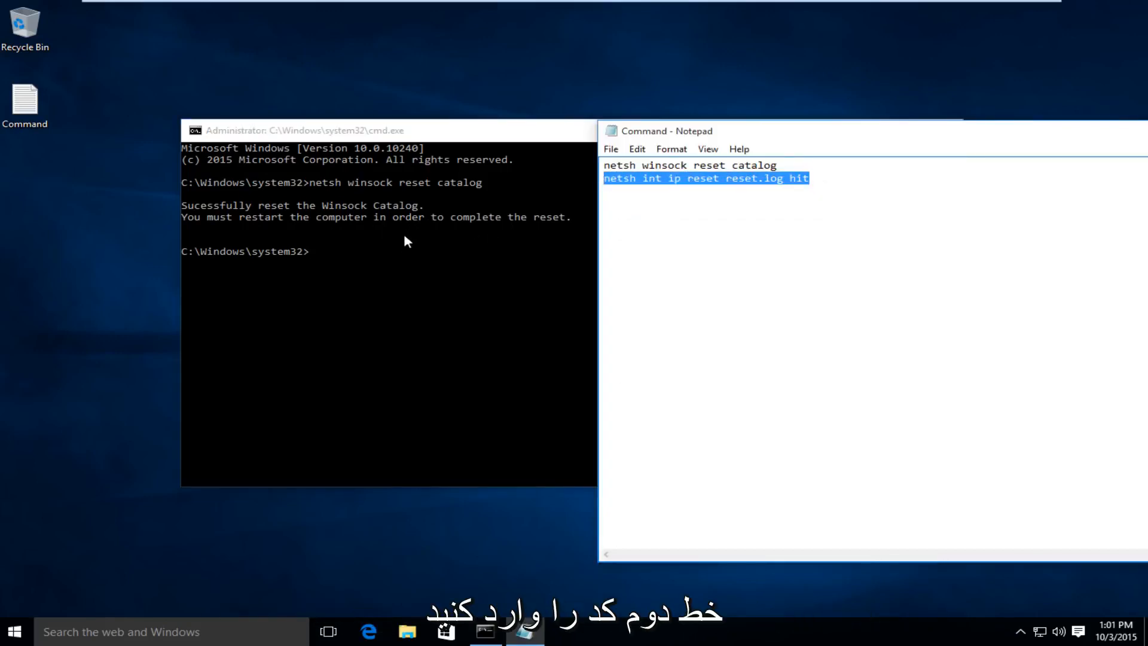
{"action": "left_click", "coordinate": [379, 249]}
{"action": "left_click", "coordinate": [344, 252]}
{"action": "right_click", "coordinate": [412, 248]}
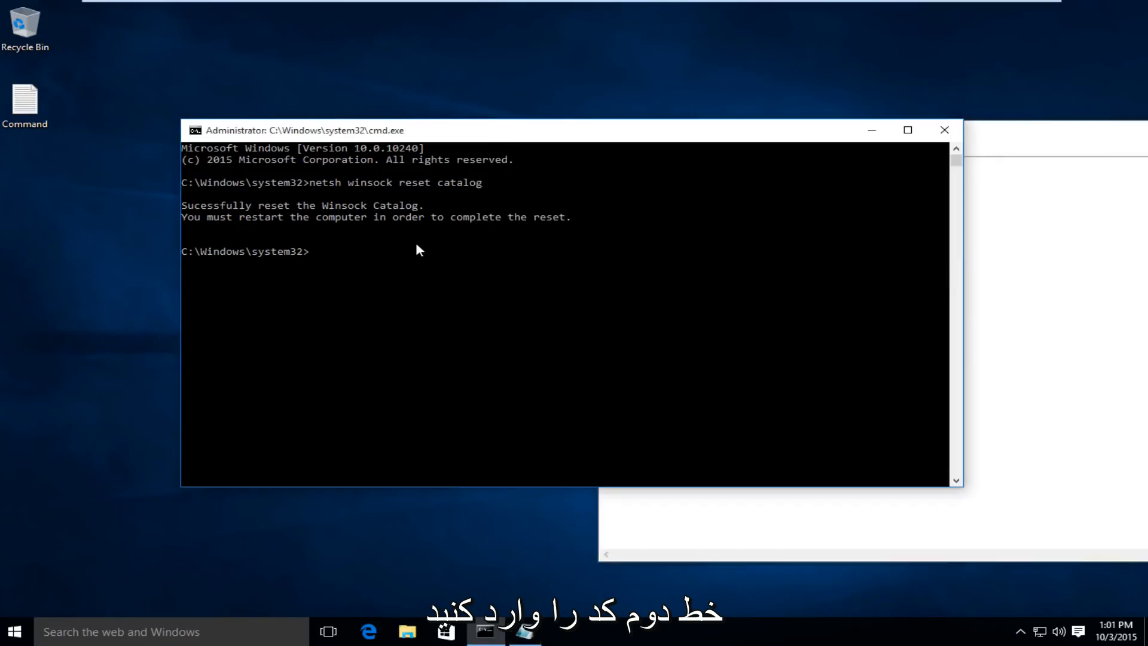
{"action": "right_click", "coordinate": [417, 246]}
{"action": "key", "text": "Return"}
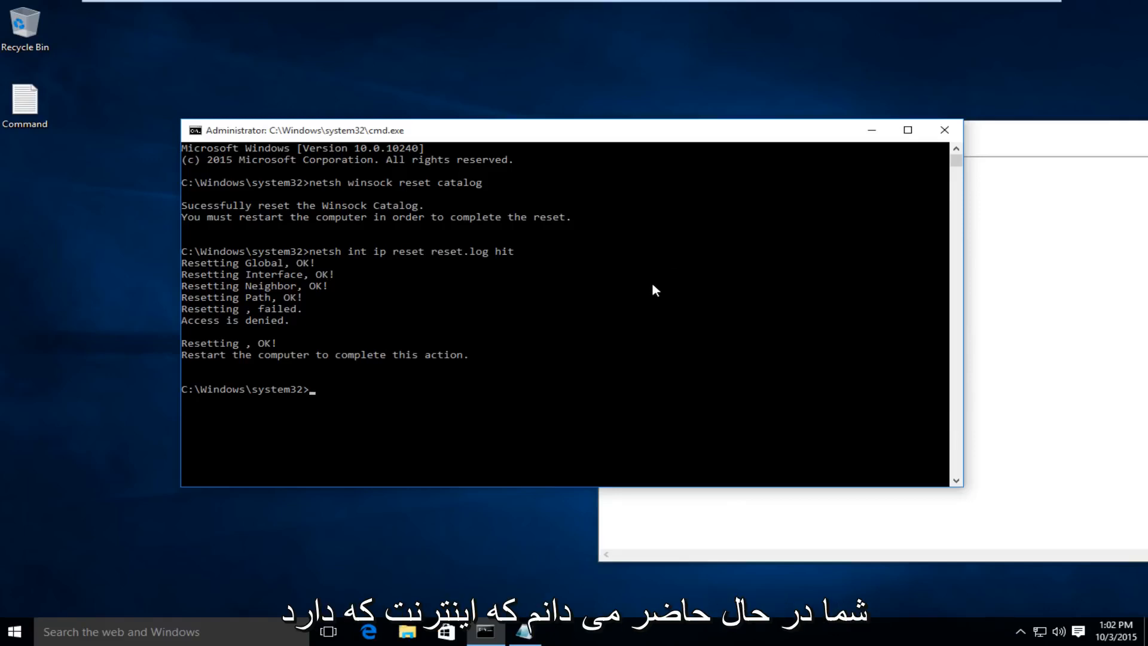
- Close the Command text file and extend the command prompt window slightly upward
{"action": "left_click_drag", "start_coordinate": [1034, 124], "coordinate": [814, 106]}
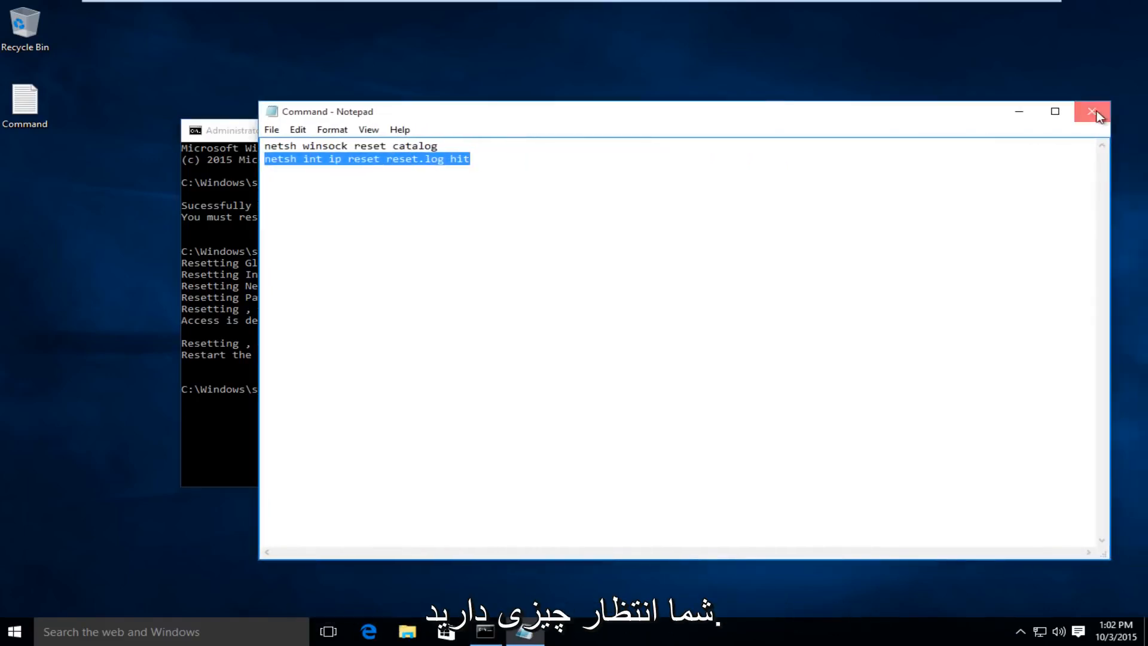
{"action": "left_click", "coordinate": [1094, 110]}
{"action": "left_click_drag", "start_coordinate": [723, 118], "coordinate": [723, 109]}
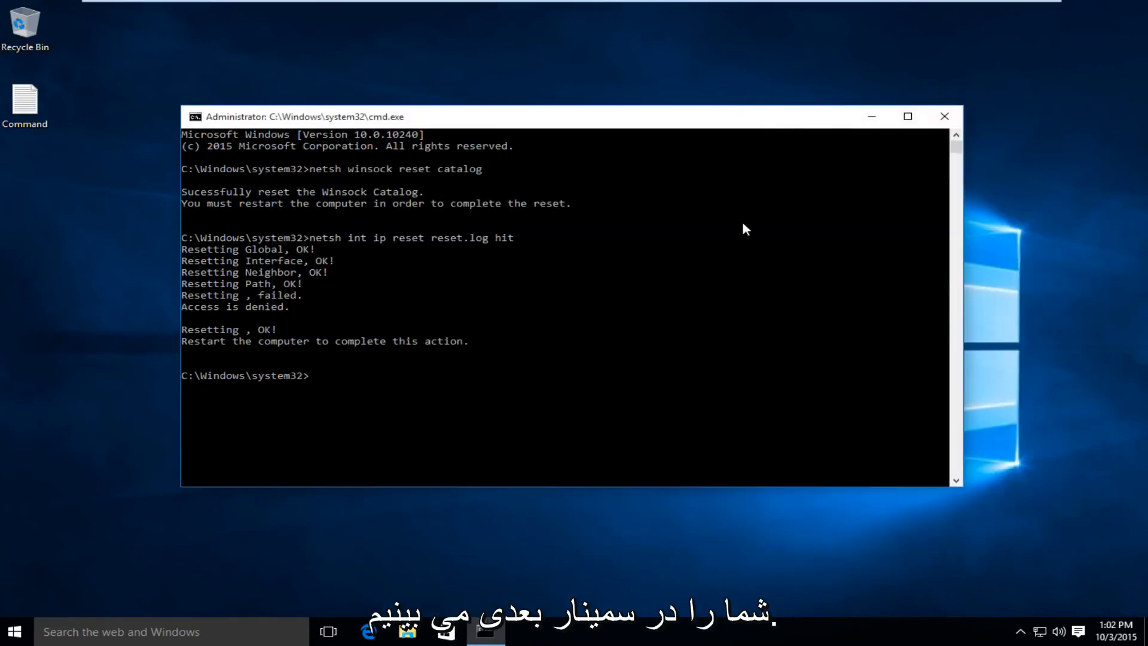